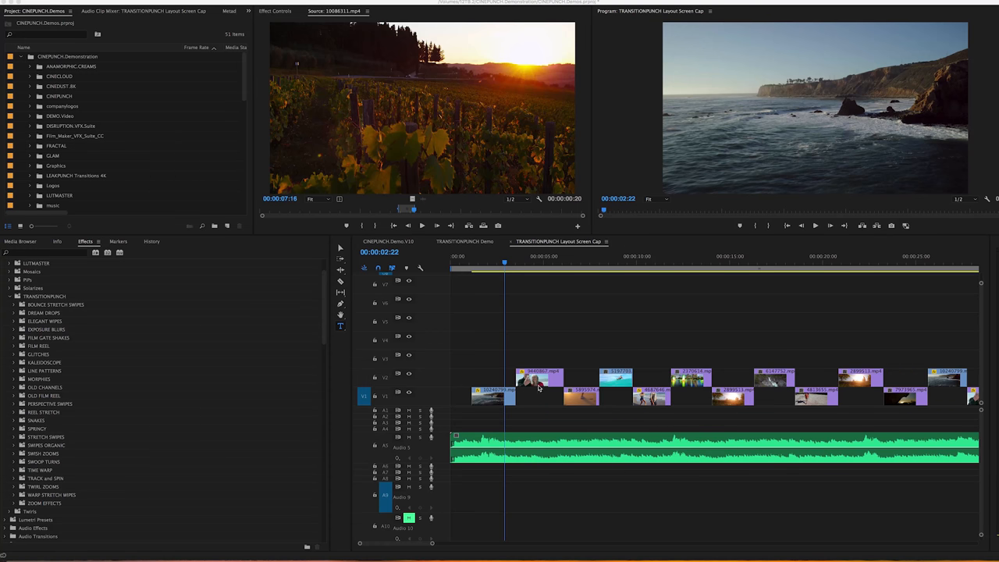
# Play the sequence from near its start to preview the opening ocean and selfie clips, then stop.
pyautogui.click(484, 382)
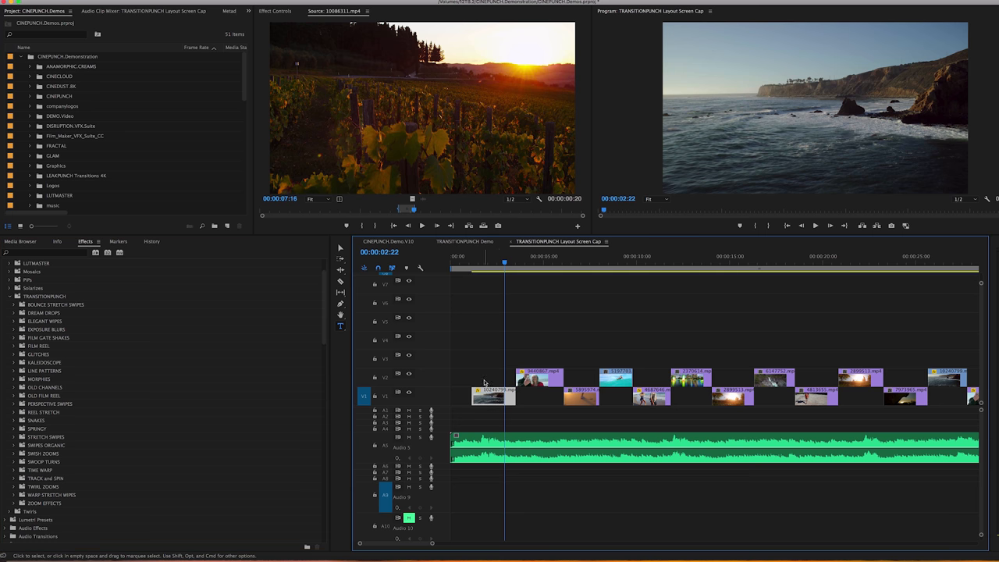
pyautogui.click(500, 394)
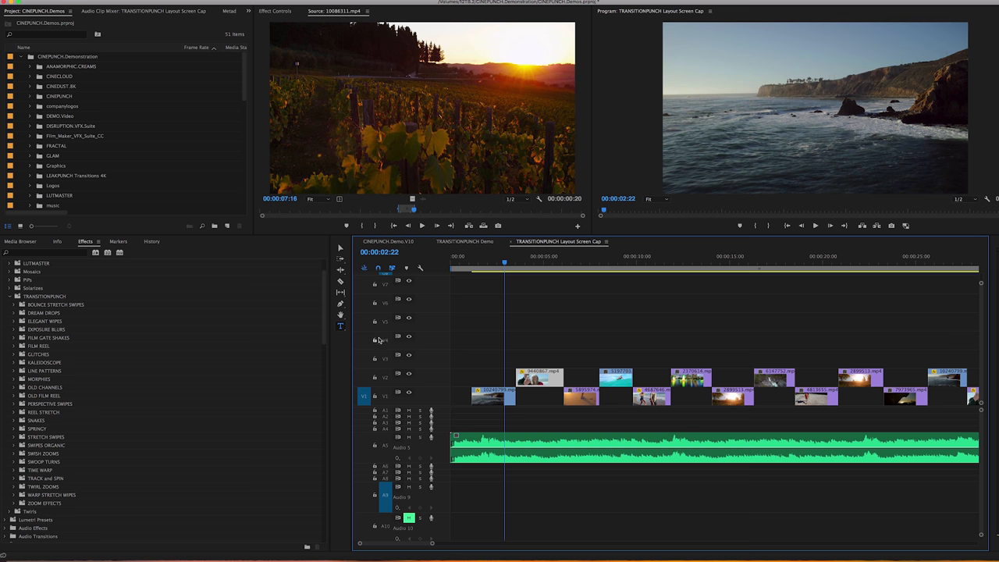
pyautogui.click(490, 257)
pyautogui.press('space')
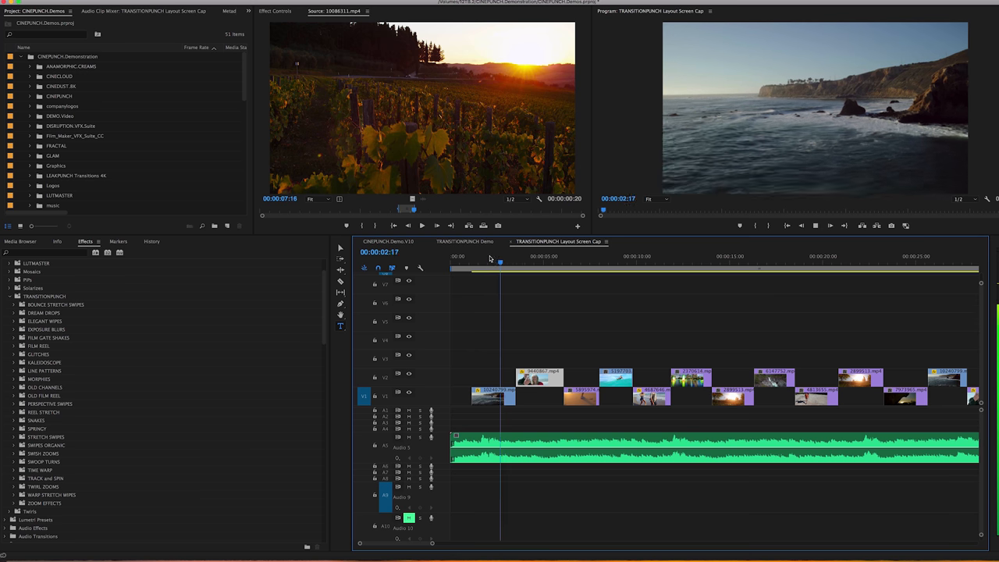
pyautogui.press('space')
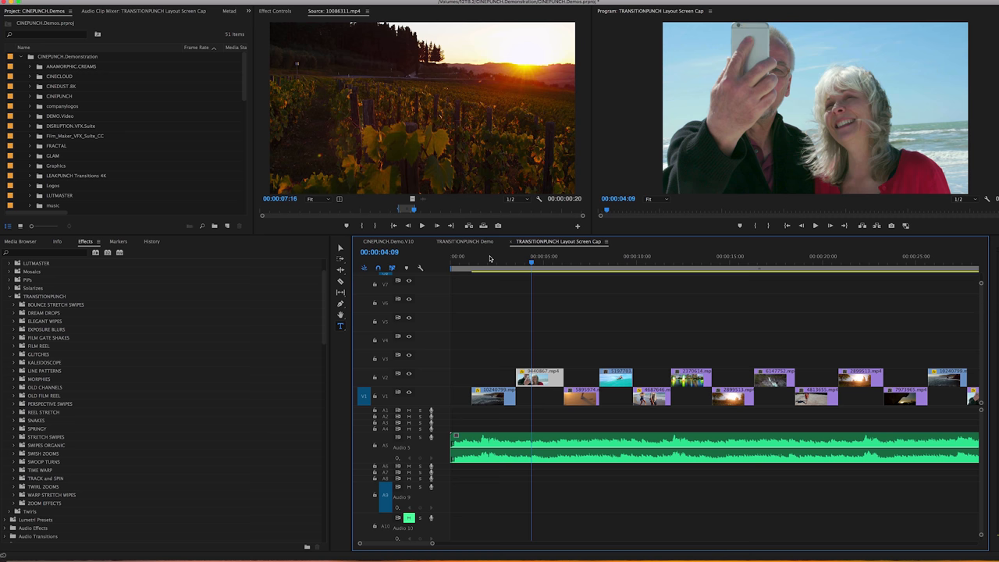
# Expand TRANSITIONPUNCH > FILM REEL > DOWN to show its presets.
pyautogui.click(39, 297)
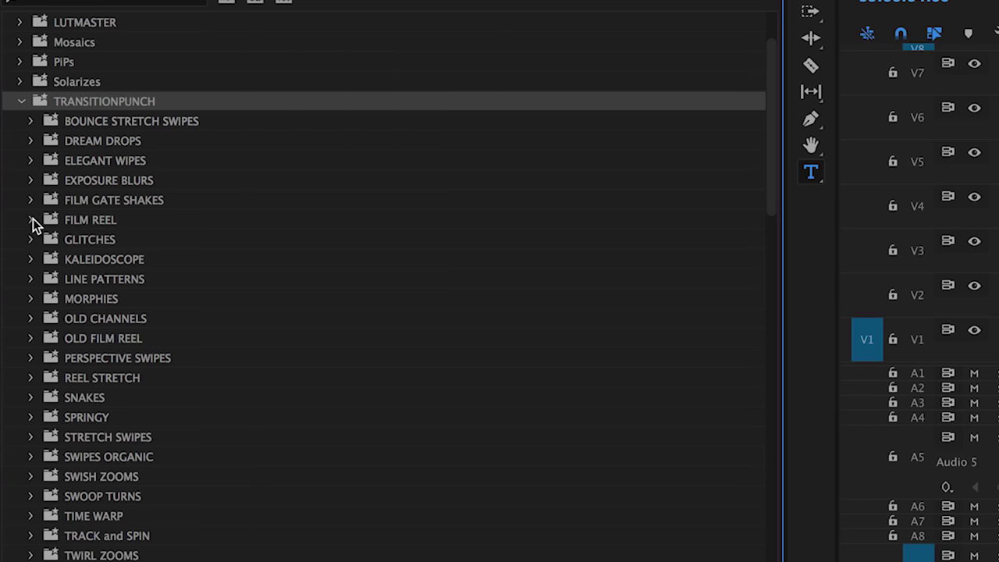
pyautogui.click(33, 221)
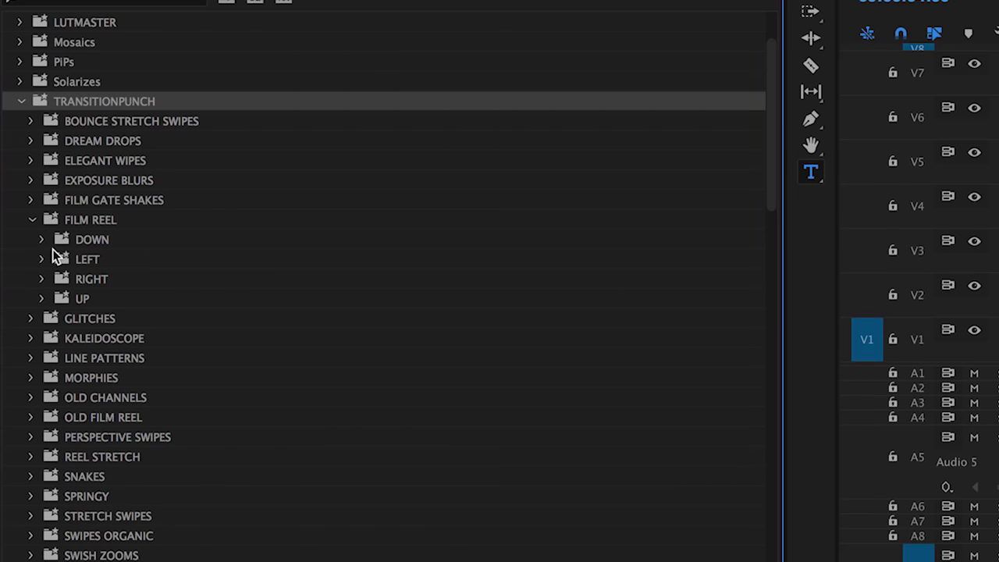
pyautogui.click(41, 240)
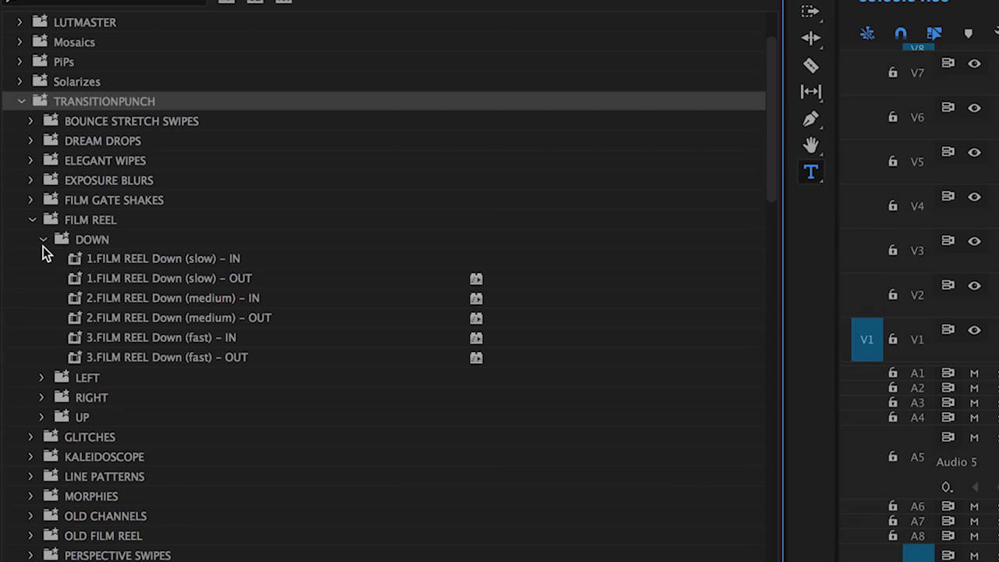
# Select the slow and fast Film Reel Down IN and OUT presets in turn to look them over.
pyautogui.click(130, 264)
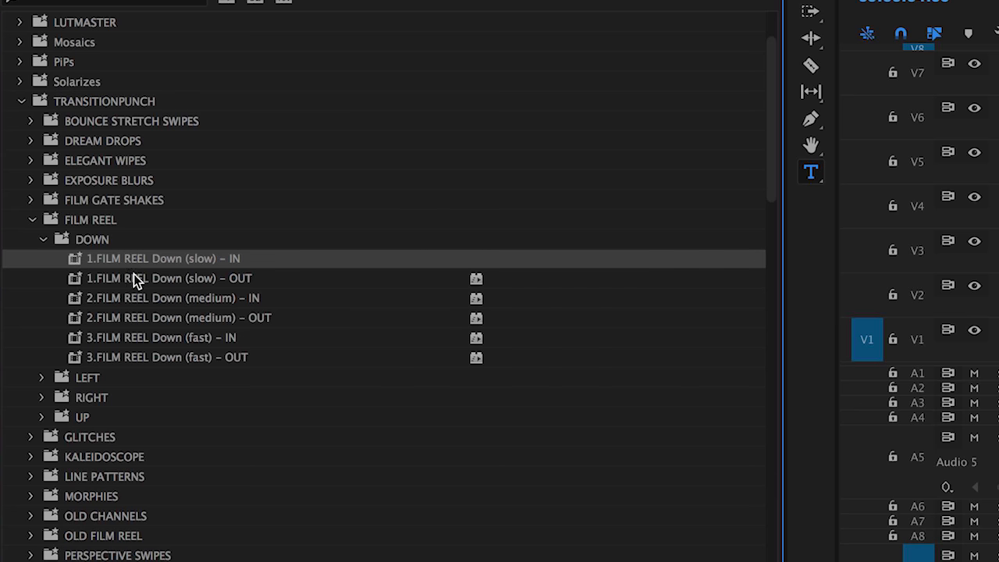
pyautogui.click(133, 278)
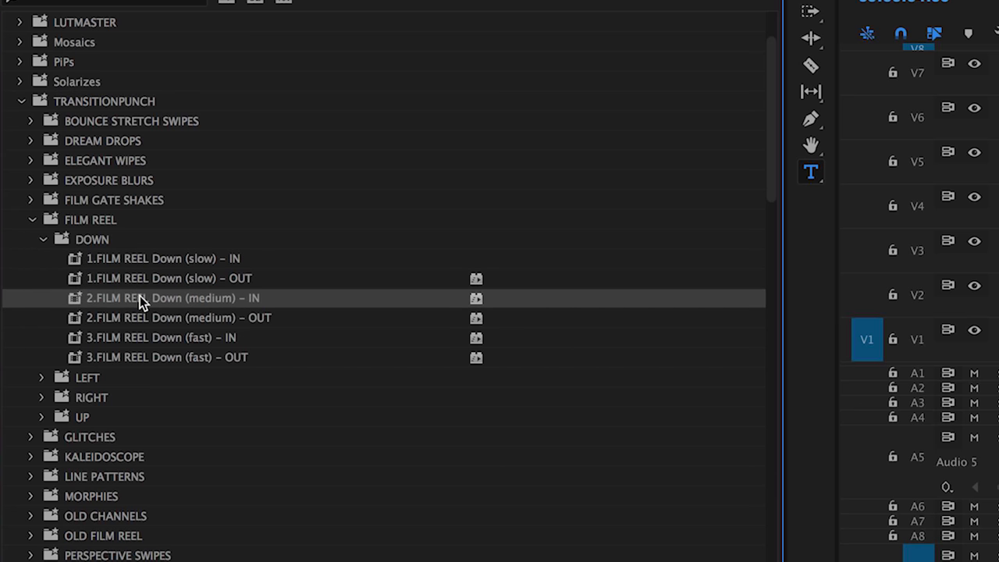
pyautogui.click(155, 355)
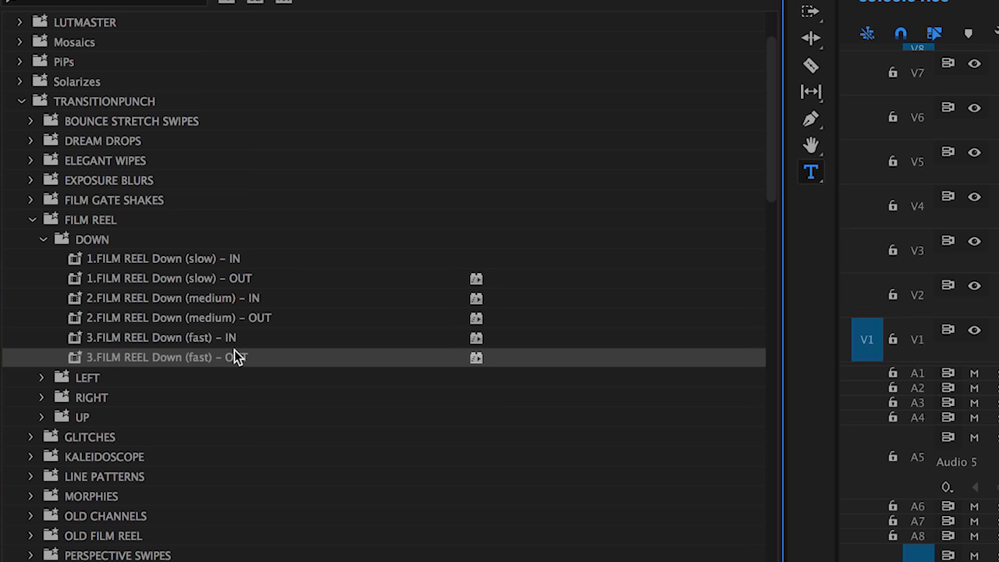
pyautogui.click(190, 341)
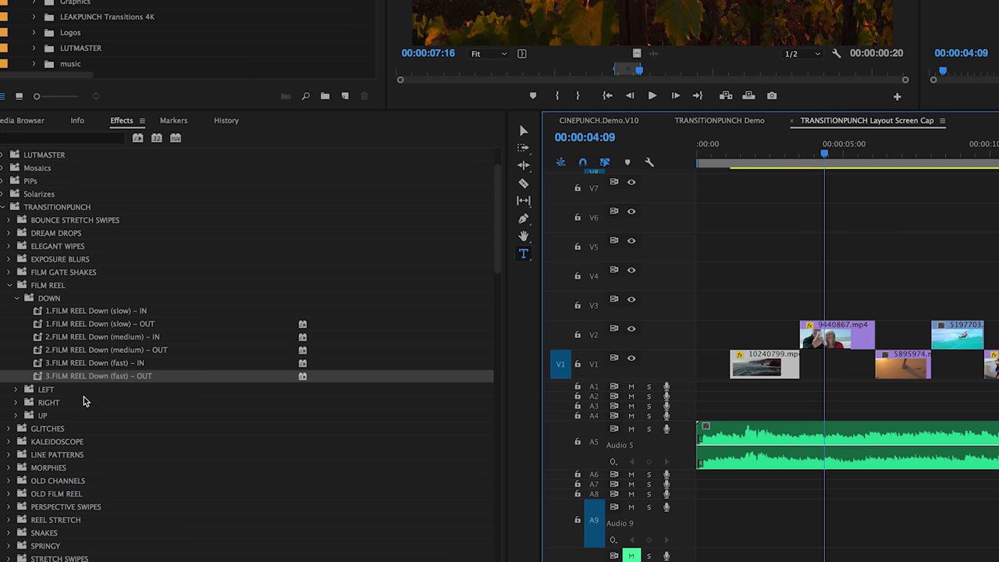
# Apply '3.FILM REEL Down (fast) – IN' to 9440867.mp4 and '(fast) – OUT' to 10240799.mp4.
pyautogui.click(92, 363)
pyautogui.moveTo(46, 365); pyautogui.dragTo(841, 334)
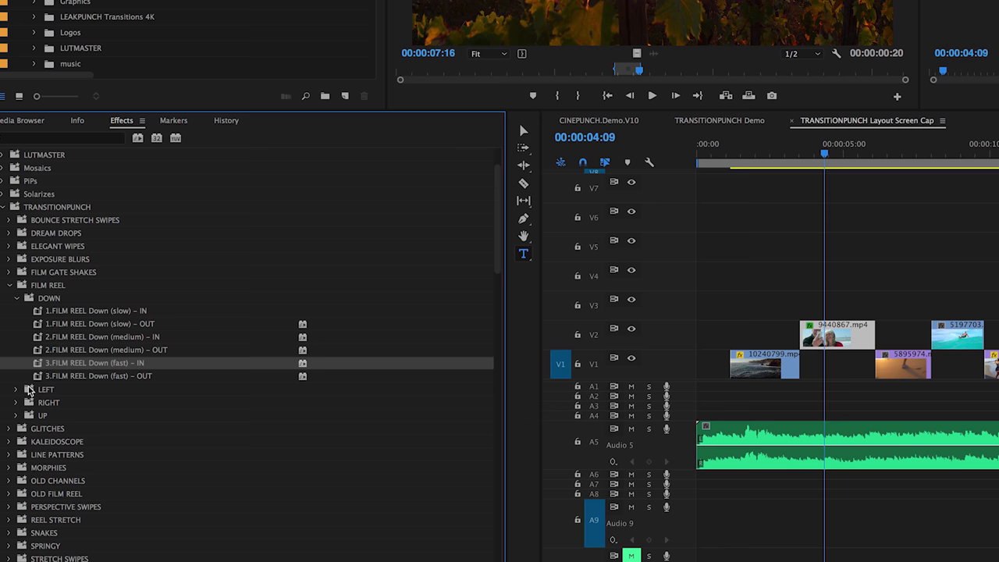
pyautogui.click(38, 379)
pyautogui.moveTo(721, 381); pyautogui.dragTo(761, 365)
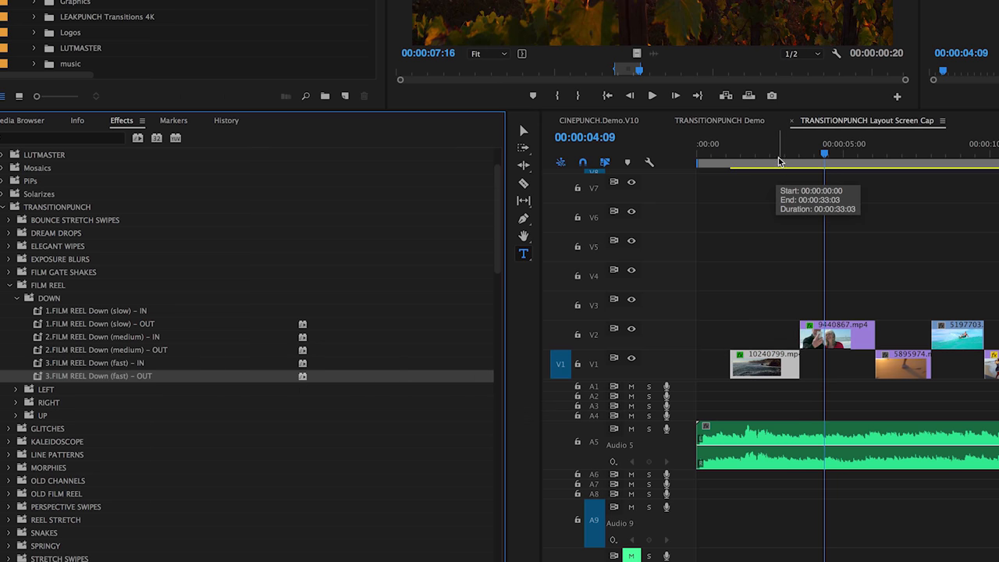
# Play the sequence from about two seconds through the new Film Reel transition.
pyautogui.moveTo(773, 147); pyautogui.dragTo(767, 154)
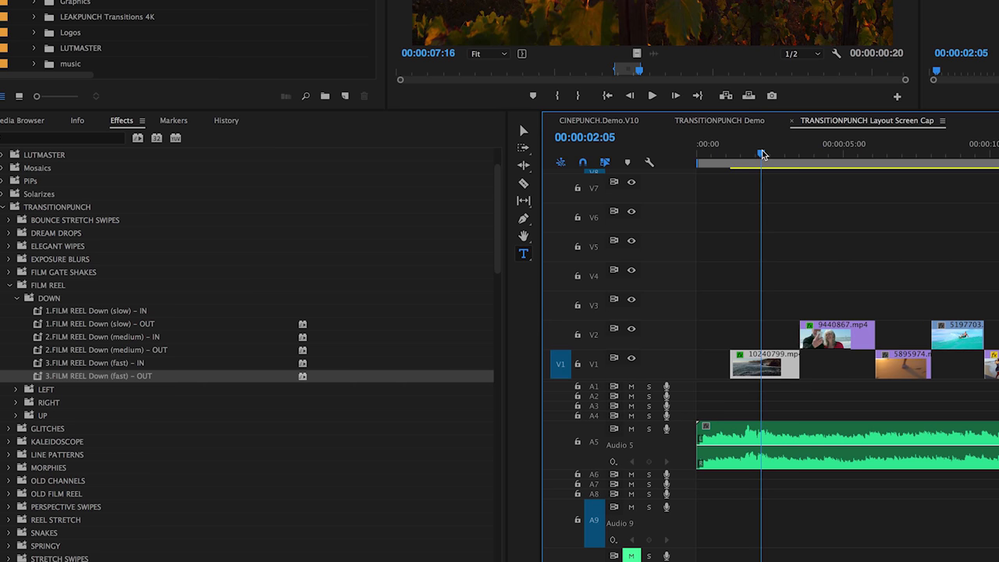
pyautogui.press('space')
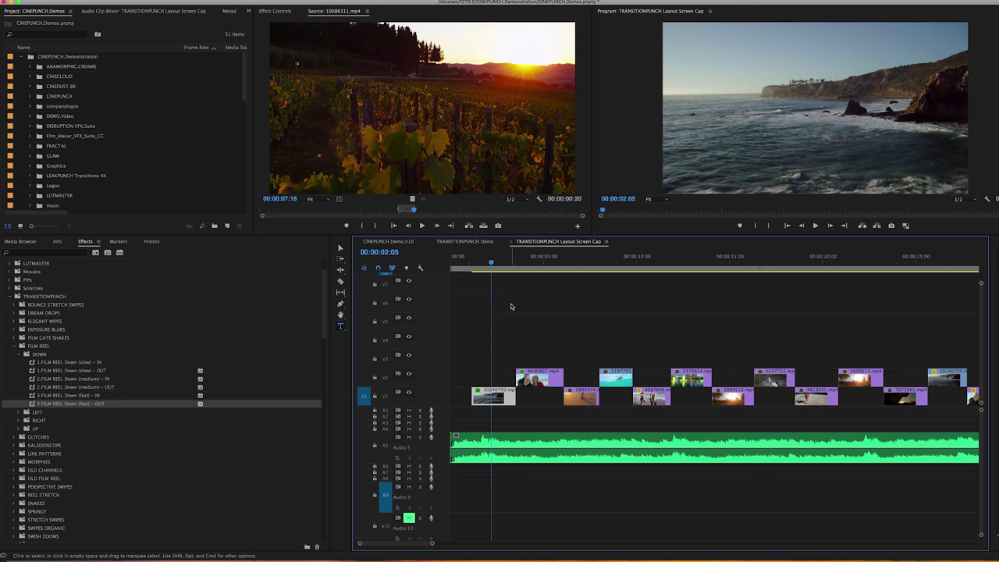
pyautogui.press('space')
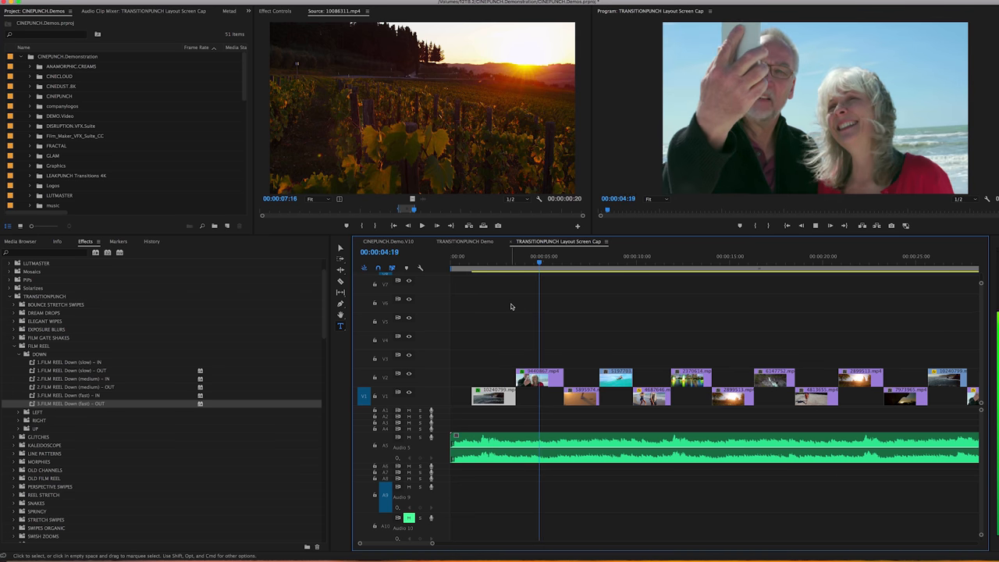
# Stop playback, cue the playhead to the beach-running clip at 00:00:07:02 and collapse FILM REEL.
pyautogui.press('space')
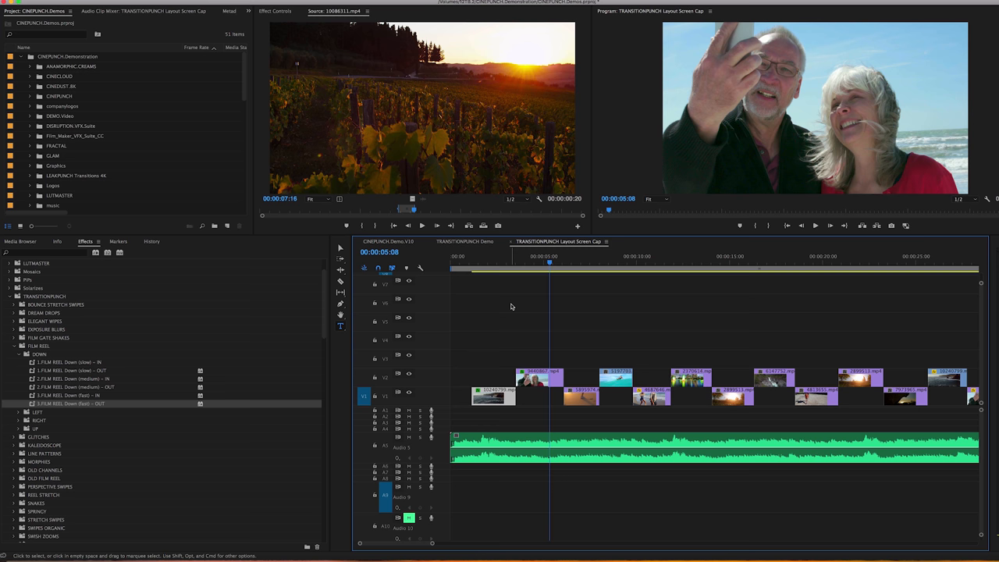
pyautogui.click(582, 262)
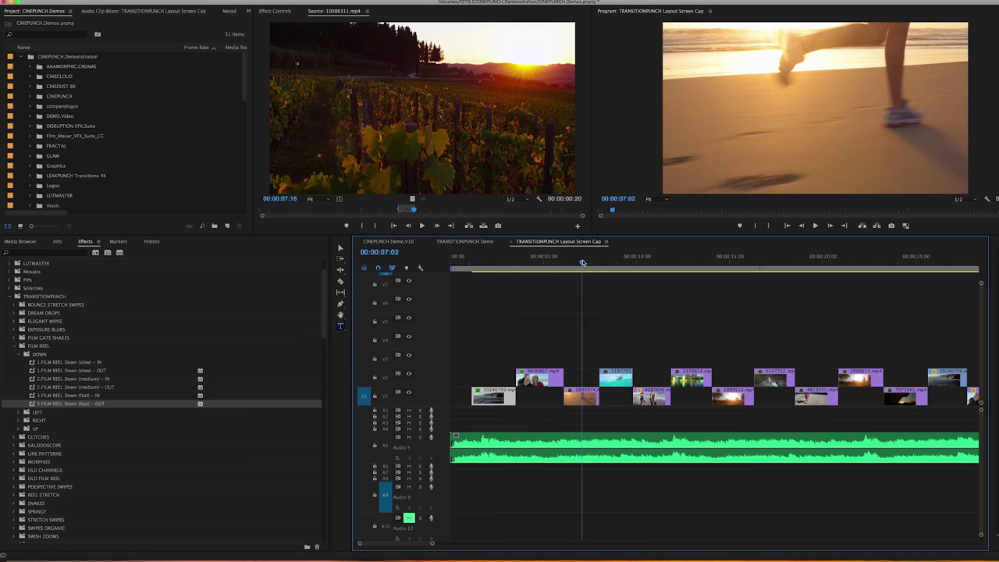
pyautogui.click(17, 346)
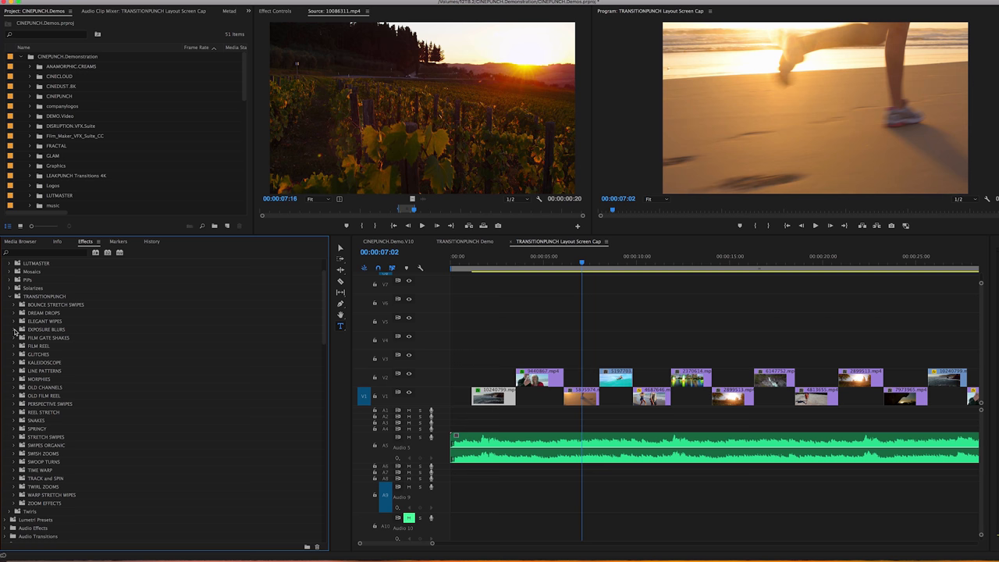
# From EXPOSURE BLURS > NORMAL EXPOSURE BLUR, apply '1.EXP. BLUR (slow) – OUT' to the beach-running clip.
pyautogui.click(15, 329)
pyautogui.click(43, 219)
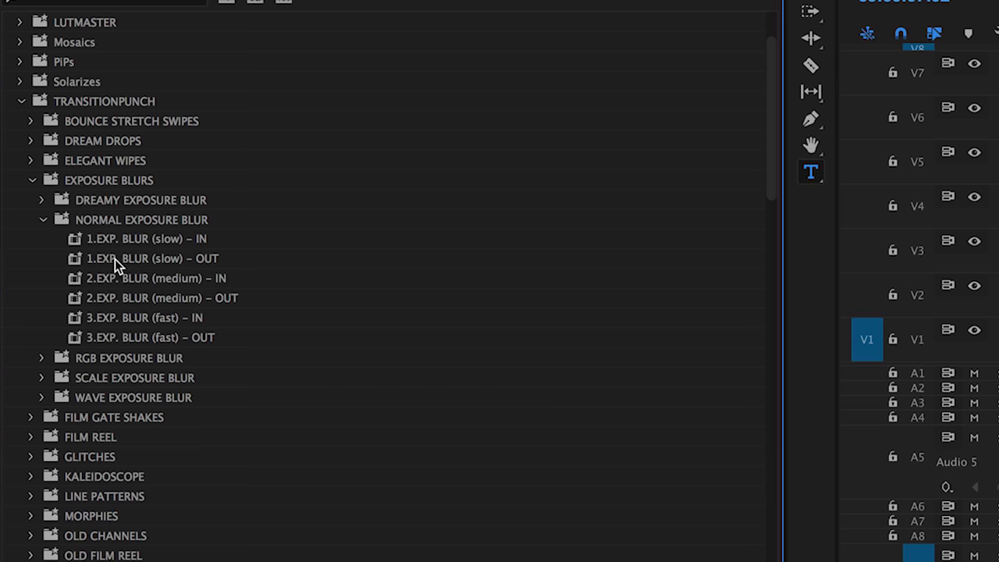
pyautogui.click(145, 238)
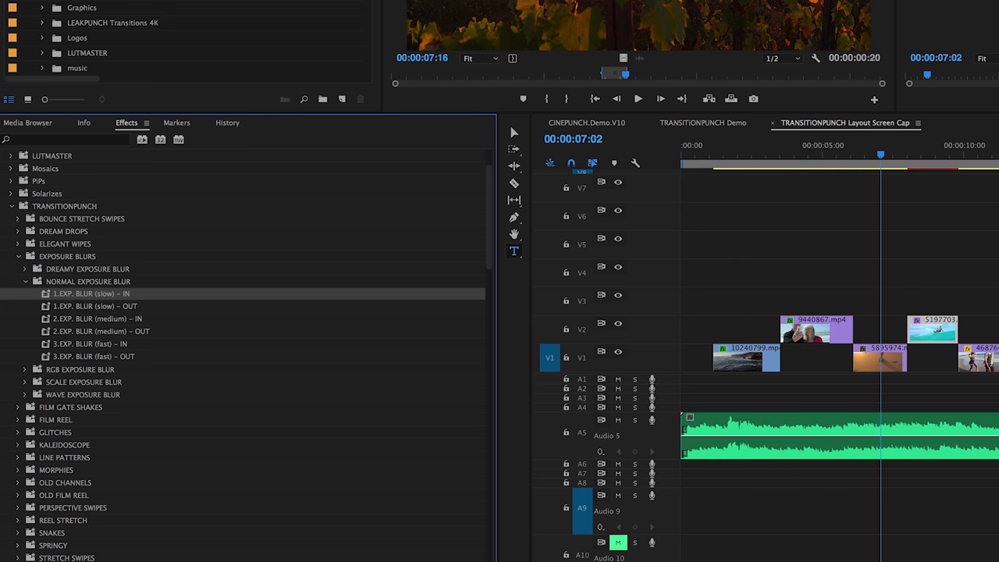
pyautogui.moveTo(45, 306); pyautogui.dragTo(883, 359)
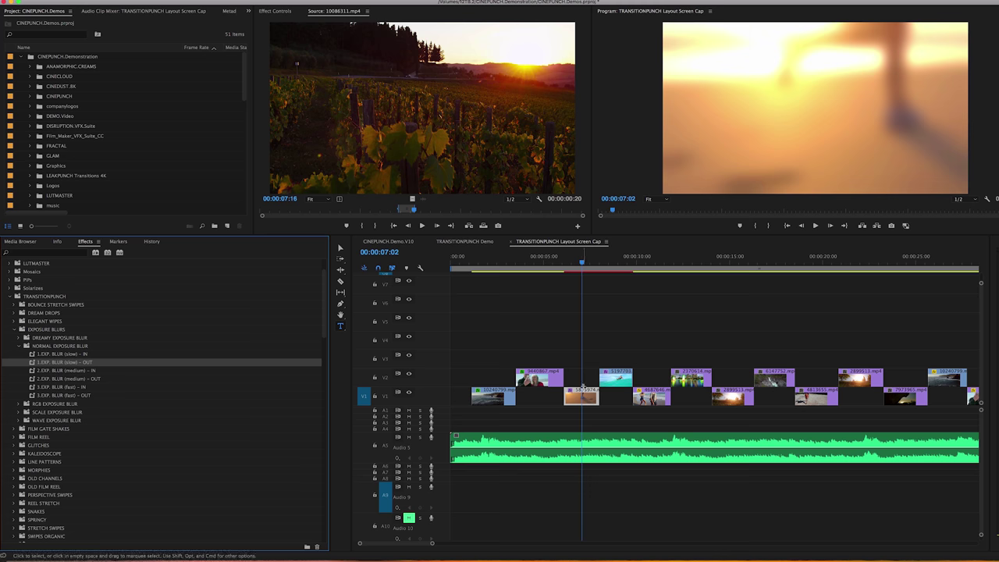
# Preview the blurred clip briefly, then play the sequence back from about three seconds.
pyautogui.click(867, 145)
pyautogui.press('space')
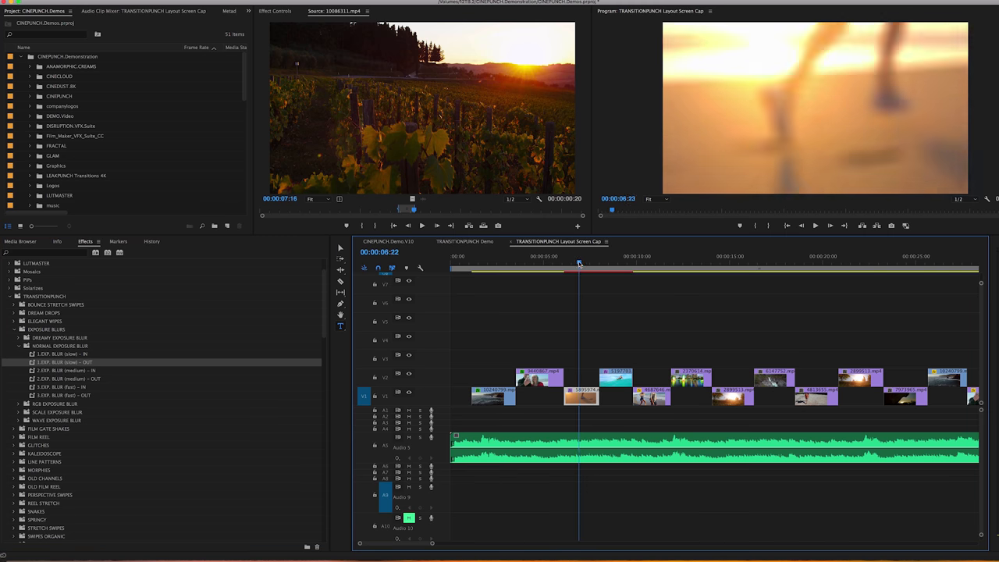
pyautogui.moveTo(572, 260); pyautogui.dragTo(560, 260)
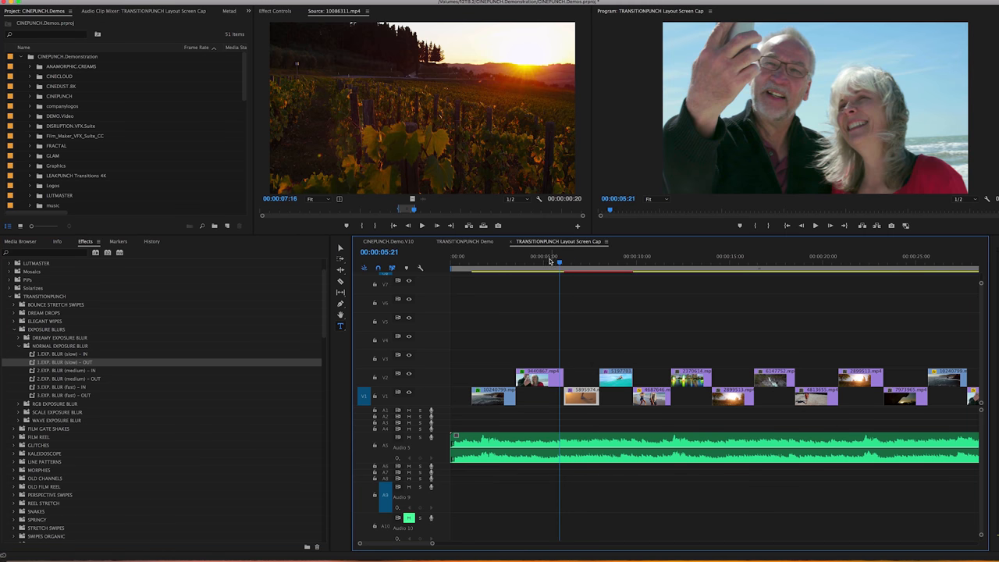
pyautogui.click(497, 257)
pyautogui.press('space')
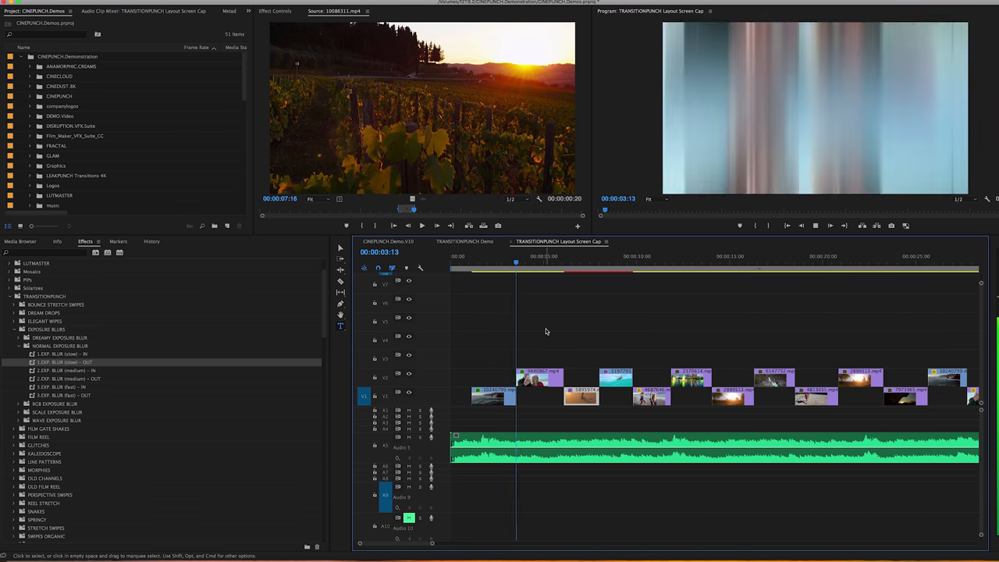